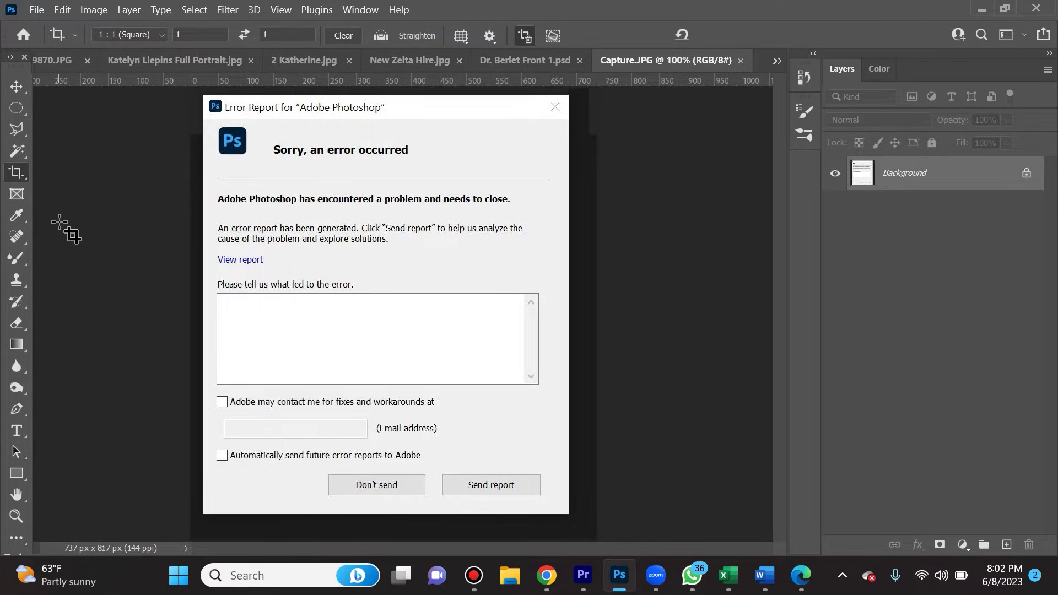
- Search Windows for 'photoshop' and open the Adobe Photoshop 2022 result's context menu
left_click(284, 573)
type("photoshop")
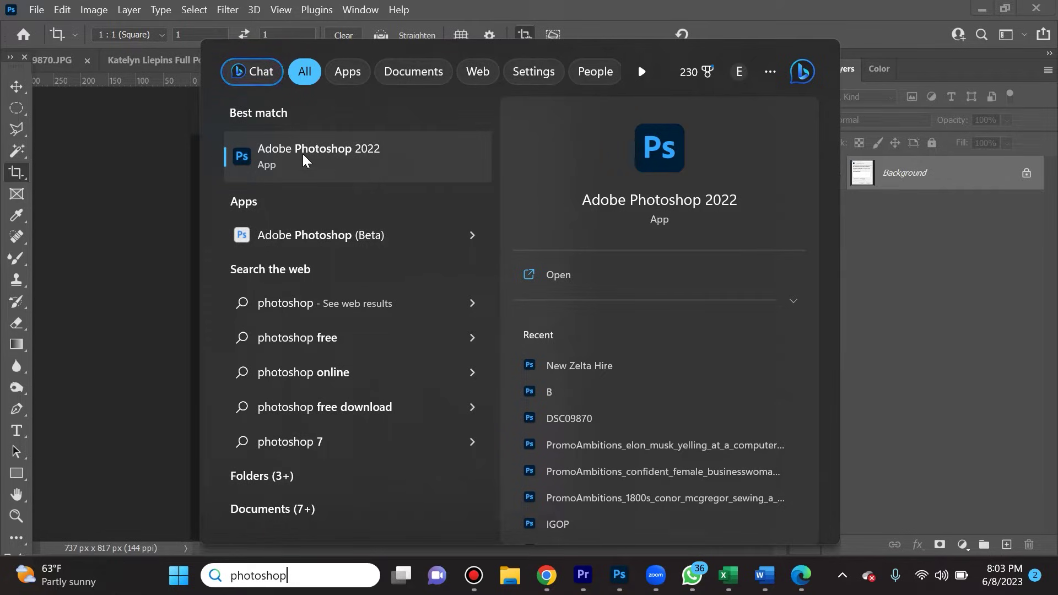
right_click(332, 160)
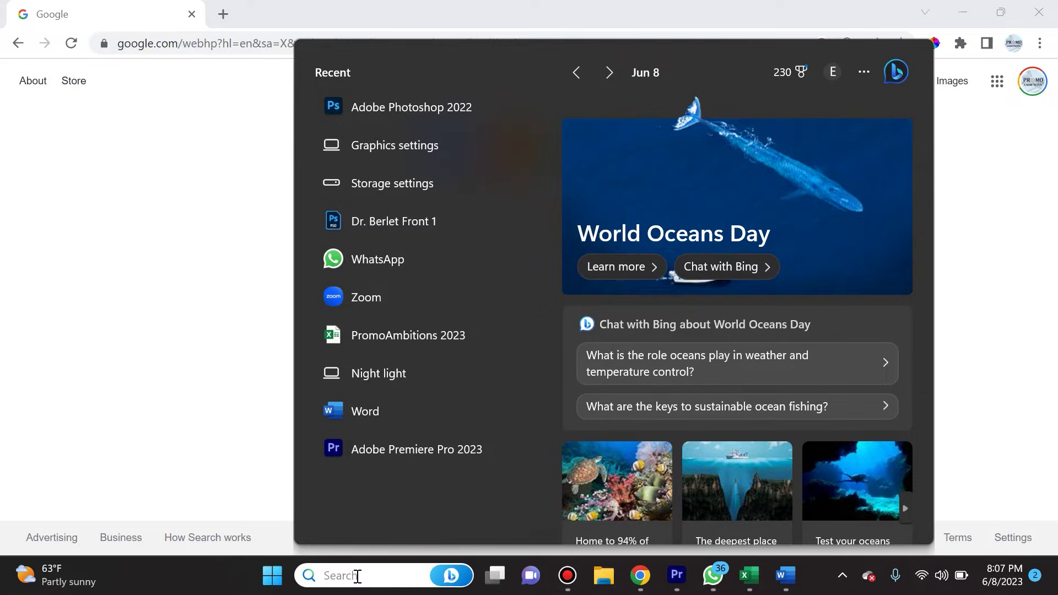
type("phot")
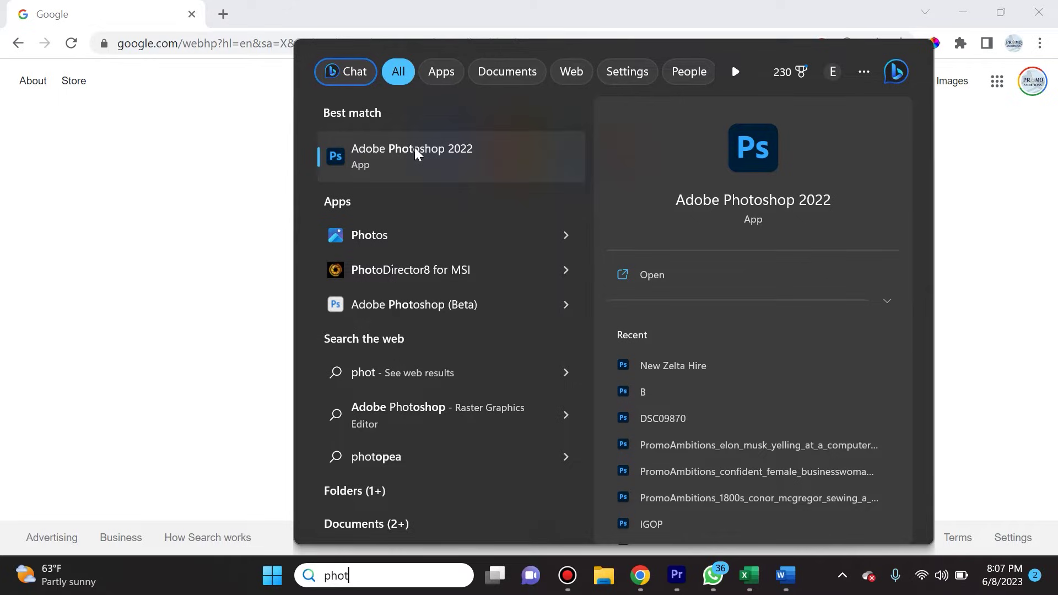
- Launch Adobe Photoshop 2022, skipping optional and third-party plug-ins
left_click(416, 152)
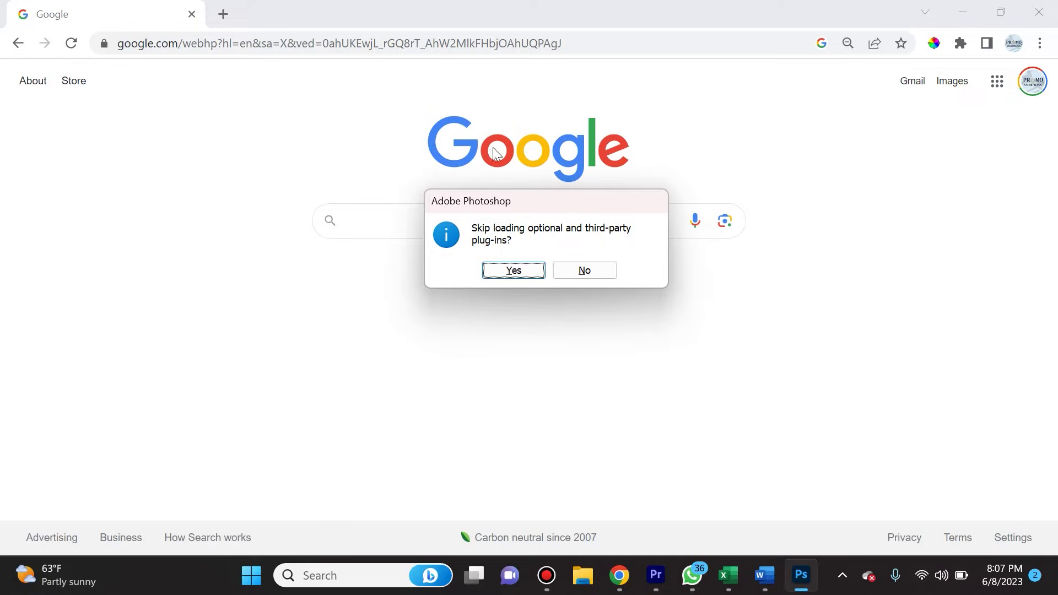
left_click(506, 271)
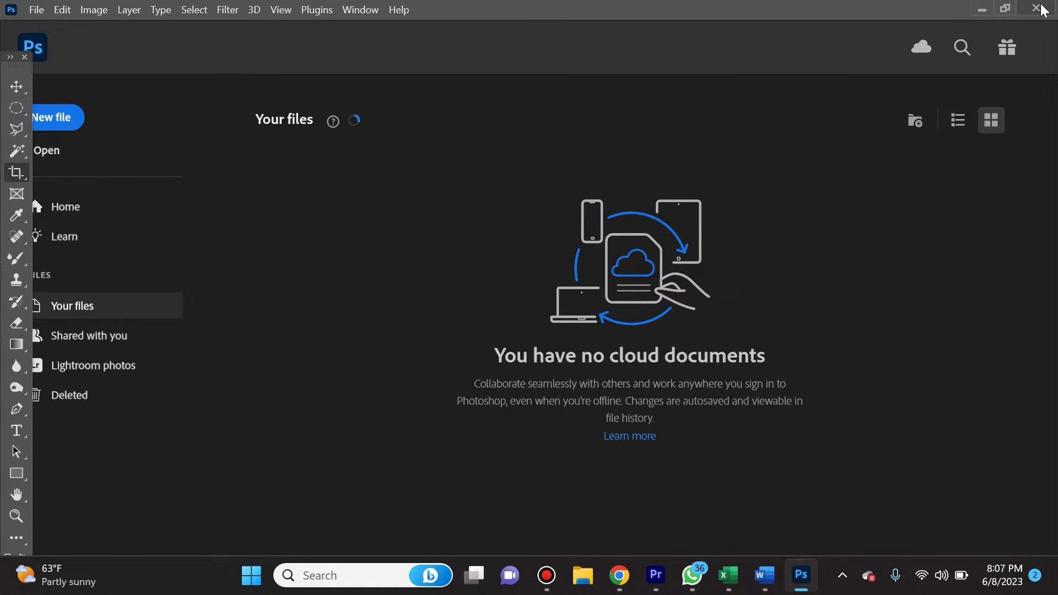
- Close Photoshop and bring the Windows search panel back up
left_click(1042, 8)
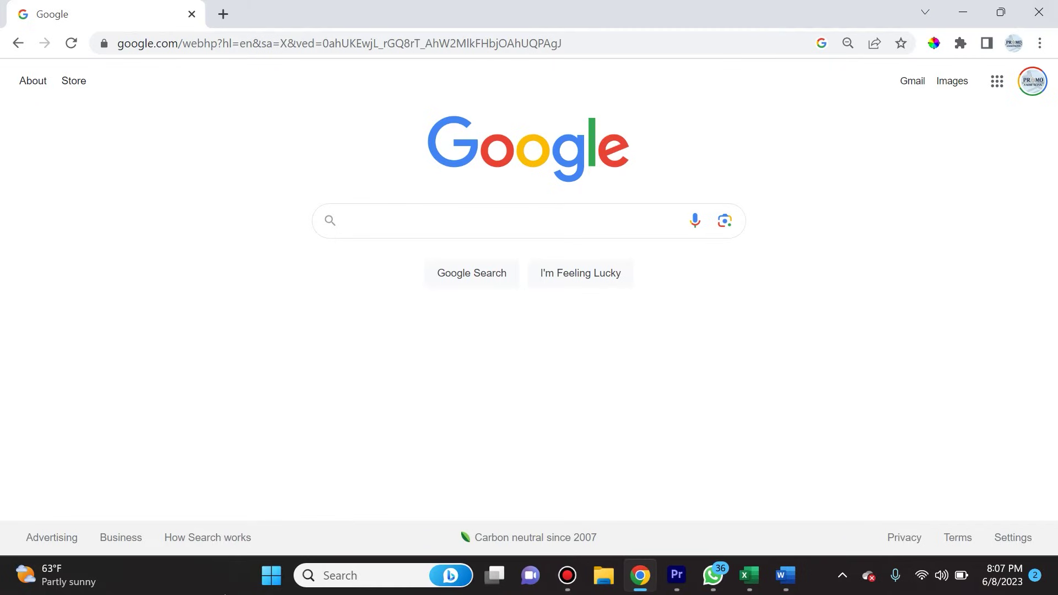
left_click(384, 575)
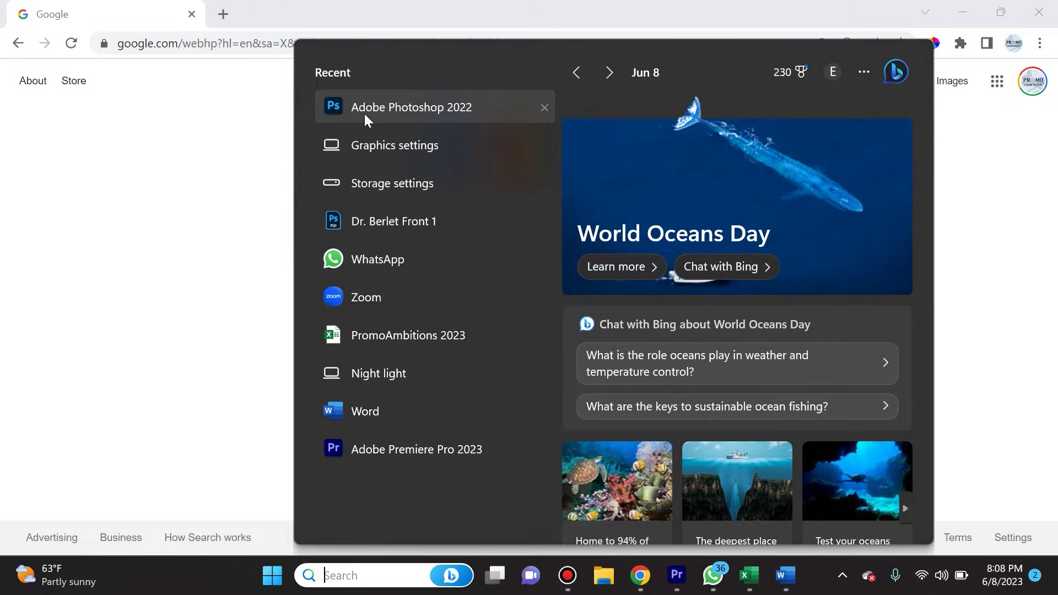
left_click(365, 114)
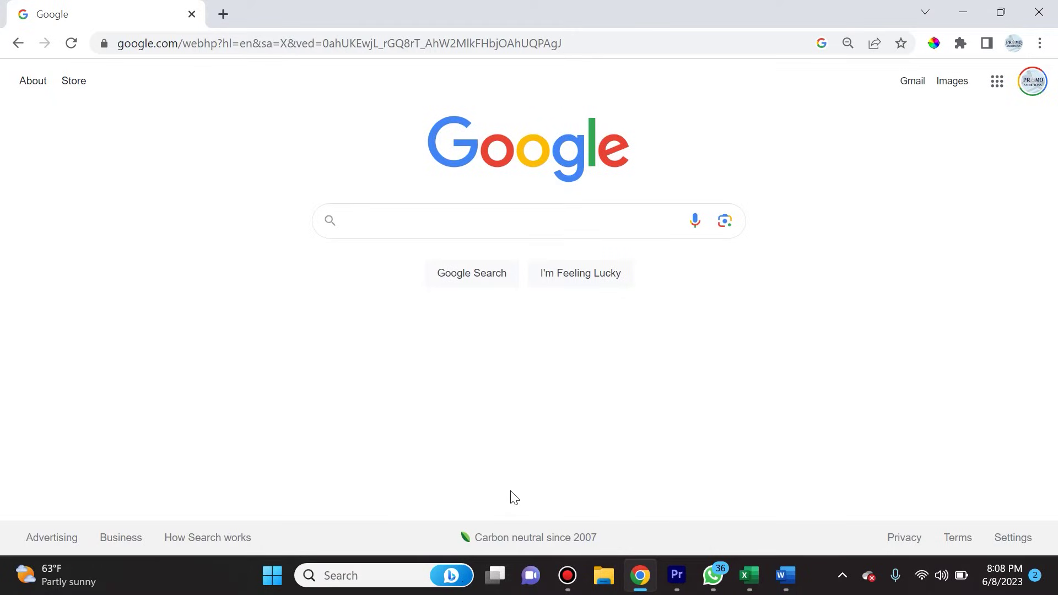
left_click(388, 577)
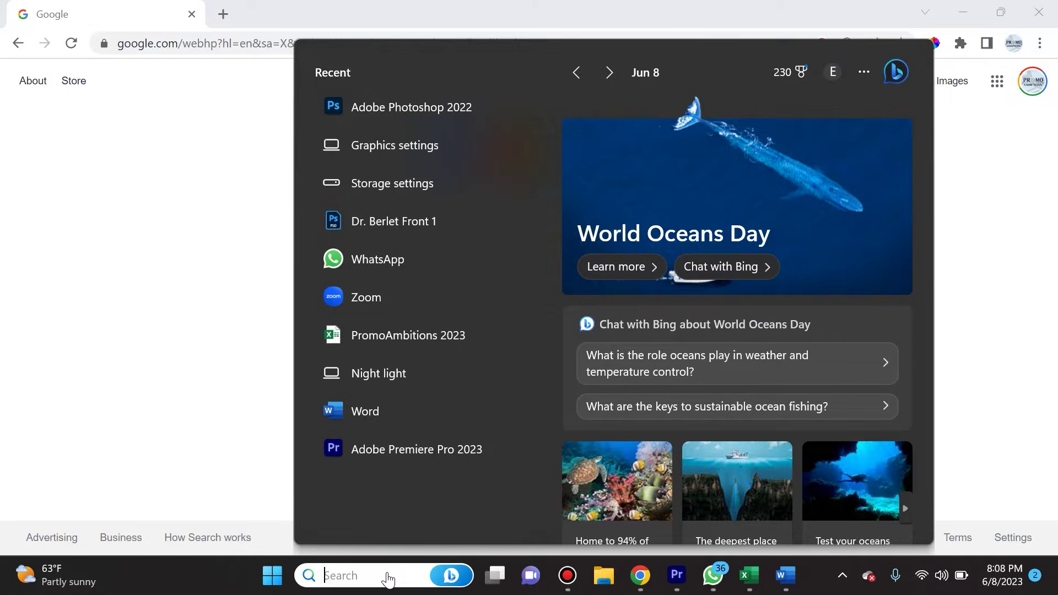
- Open Device Manager from a 'device mana' search and expand Display adapters
type("device mana")
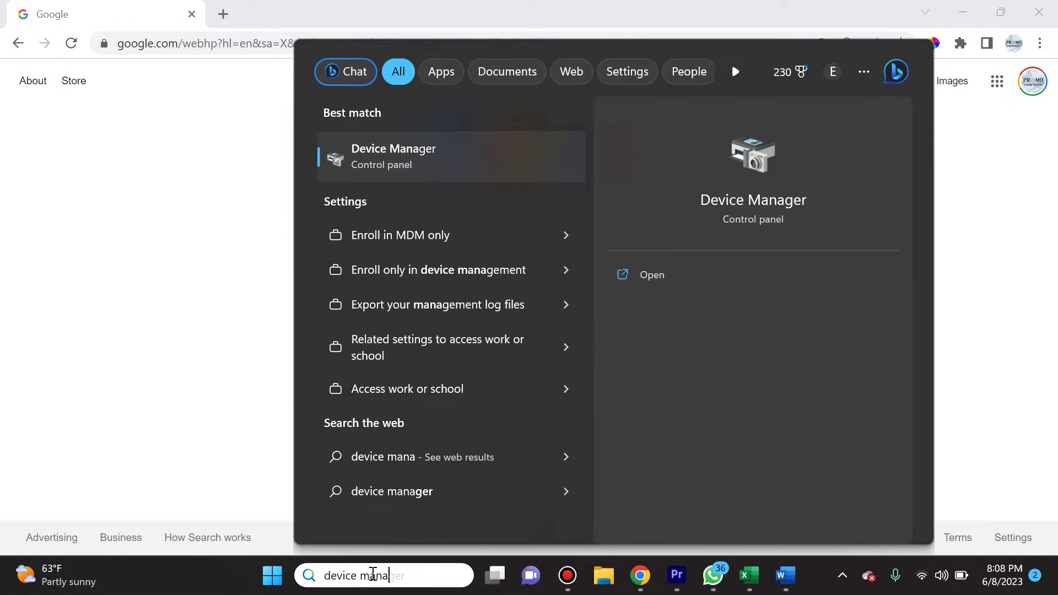
left_click(369, 159)
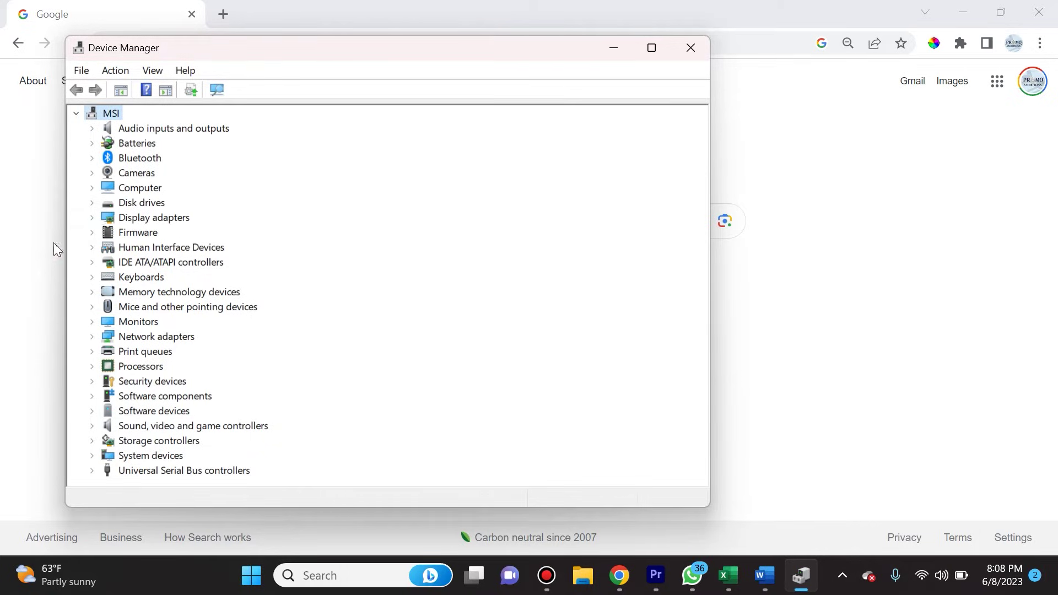
left_click(91, 218)
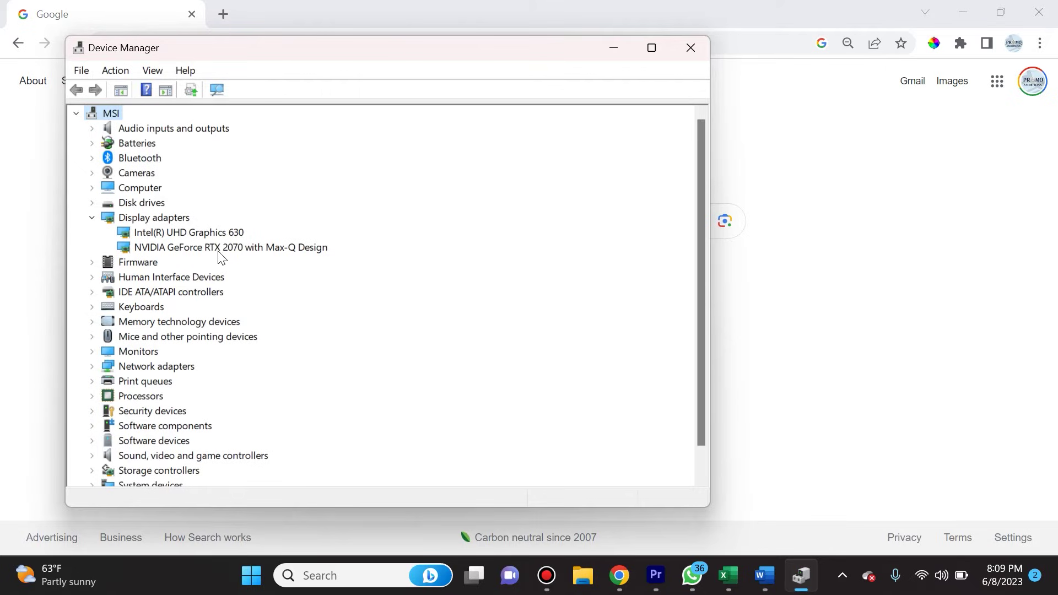
- Start, then cancel, the Intel UHD Graphics 630 driver update and reopen Windows search
right_click(156, 237)
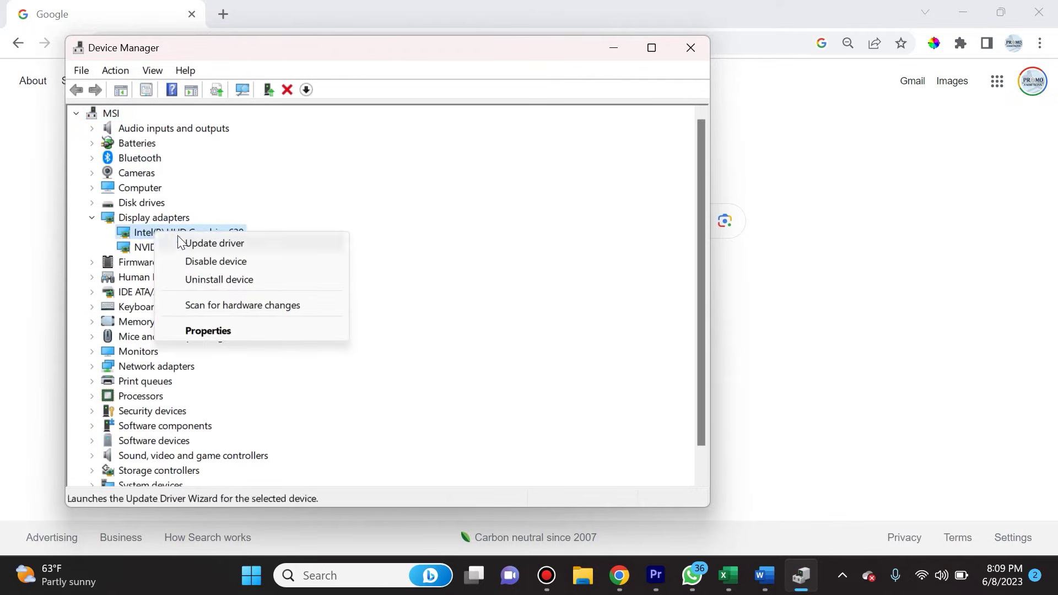
left_click(200, 243)
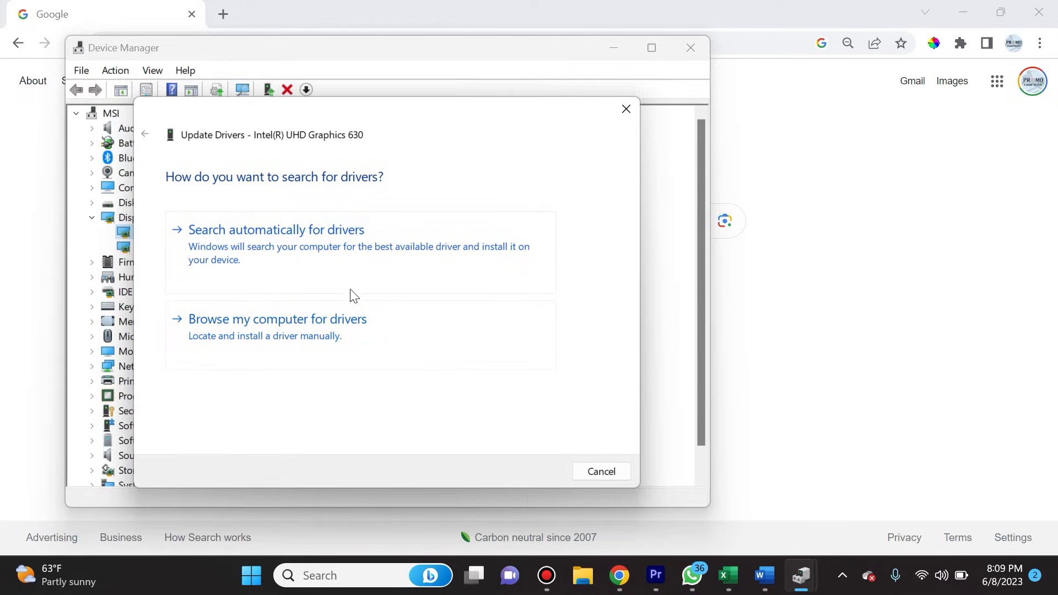
left_click(601, 471)
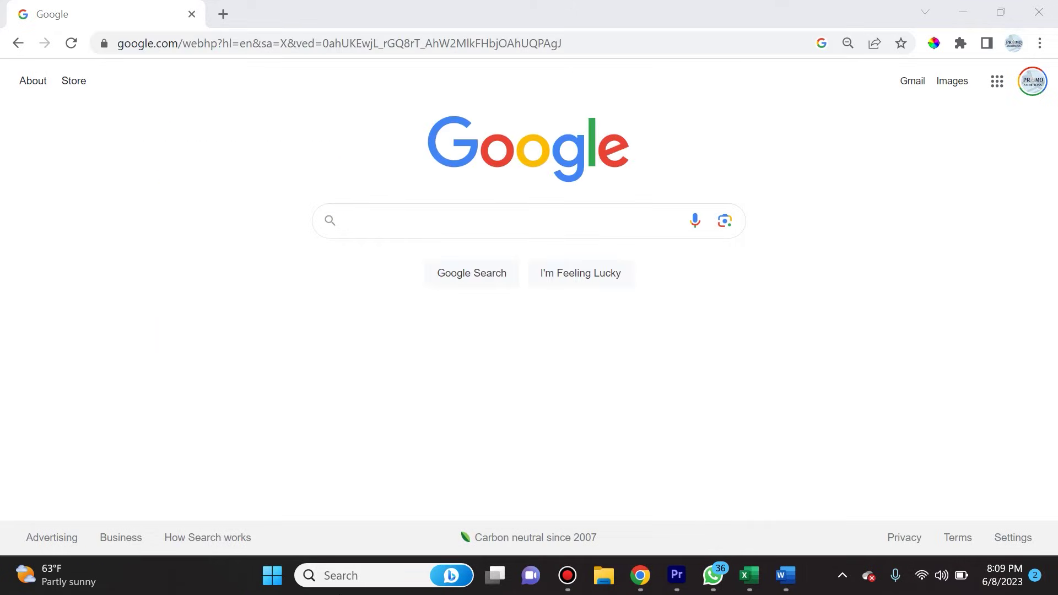
left_click(330, 576)
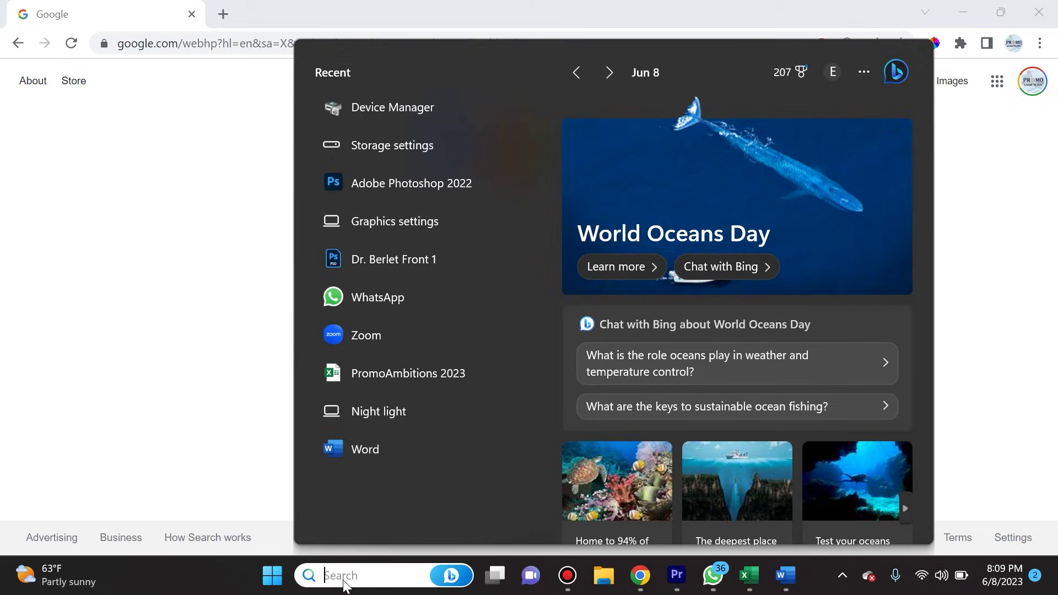
- Search for 'storage' and open the Storage settings result
type("storage")
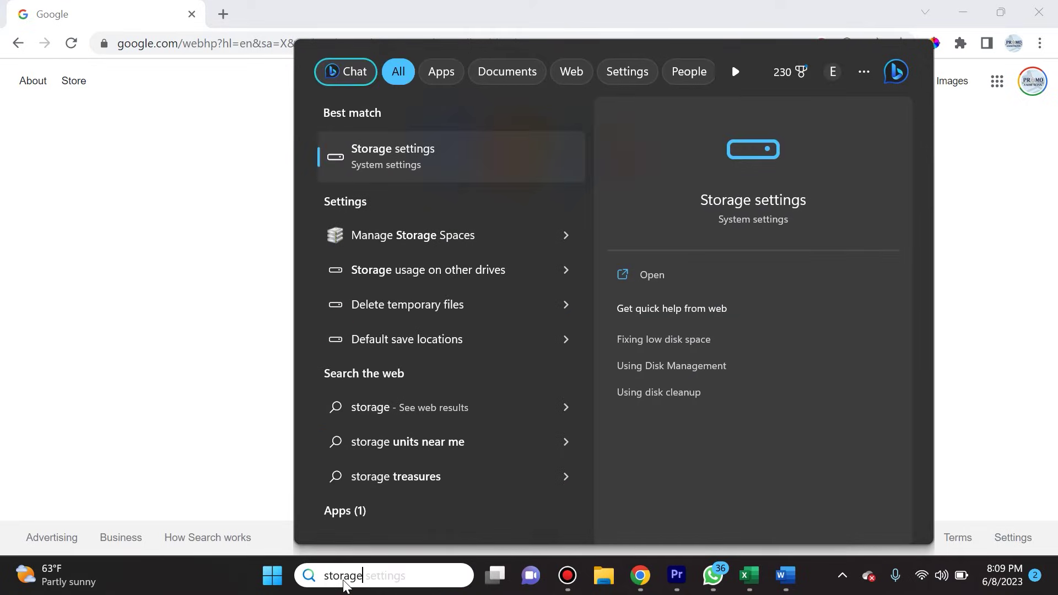
left_click(405, 153)
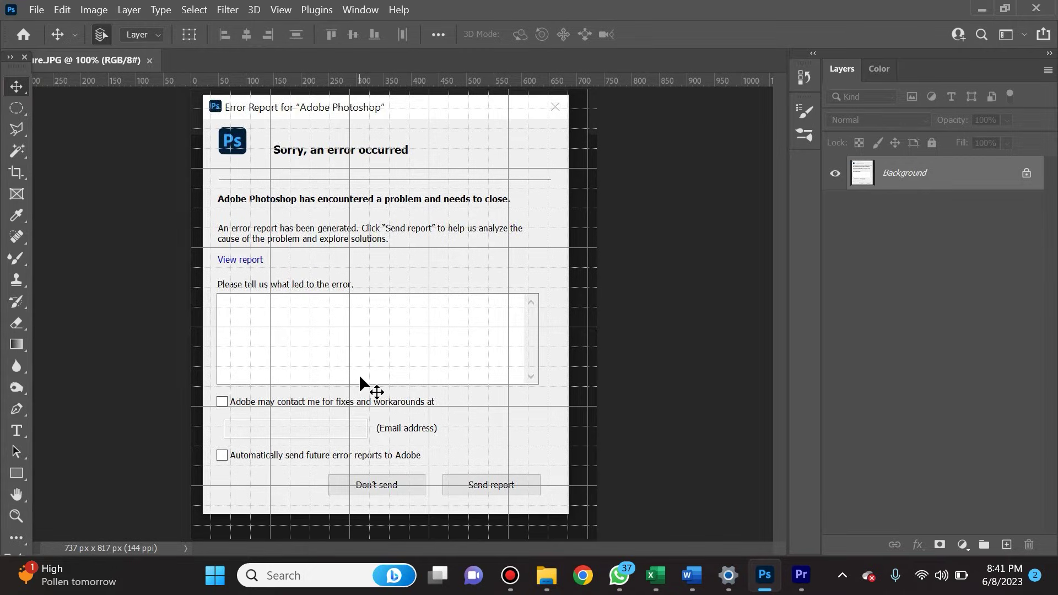
- Open Graphics settings from a 'graphic' search and browse for a desktop app to add
left_click(309, 575)
type("graphic")
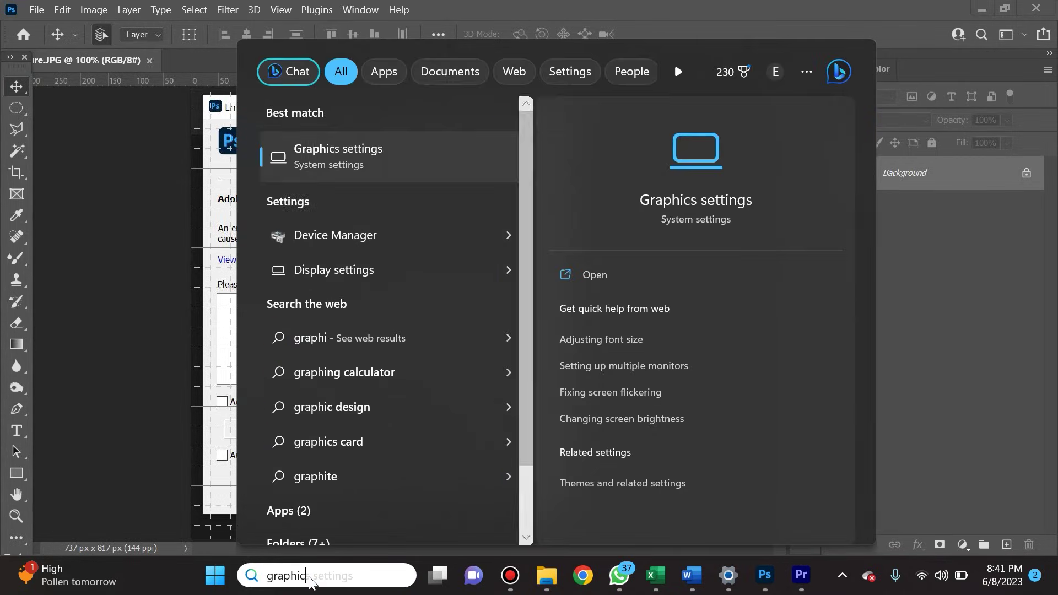
left_click(425, 153)
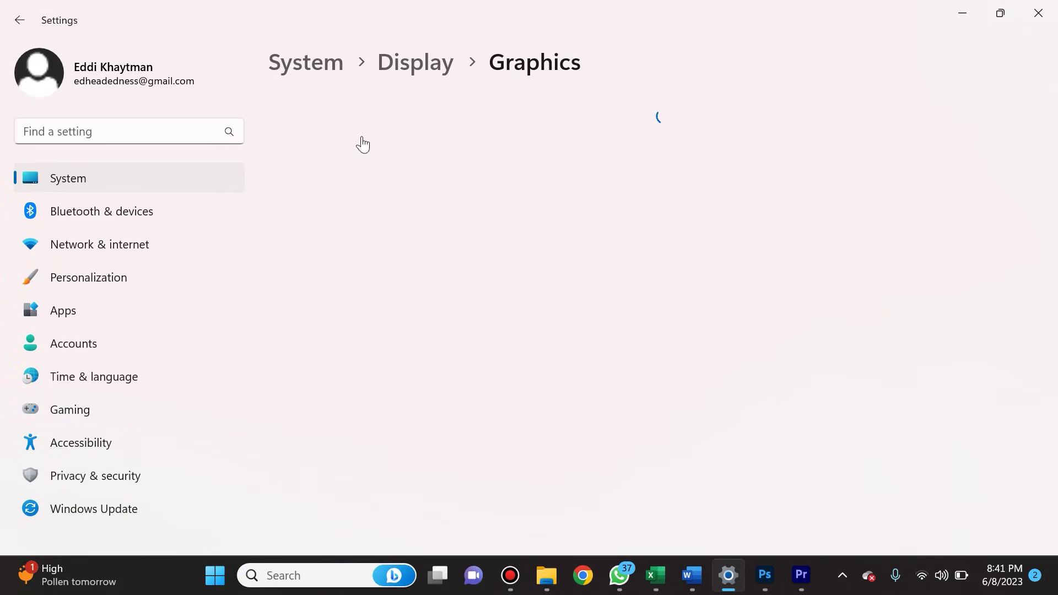
scroll(586, 269, "down", 2)
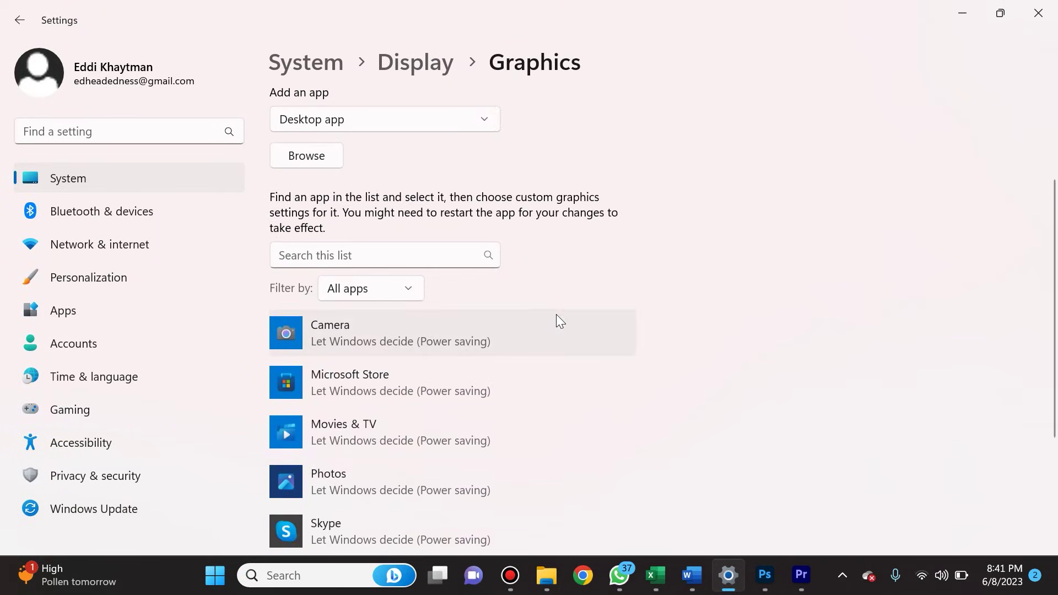
scroll(551, 314, "up", 2)
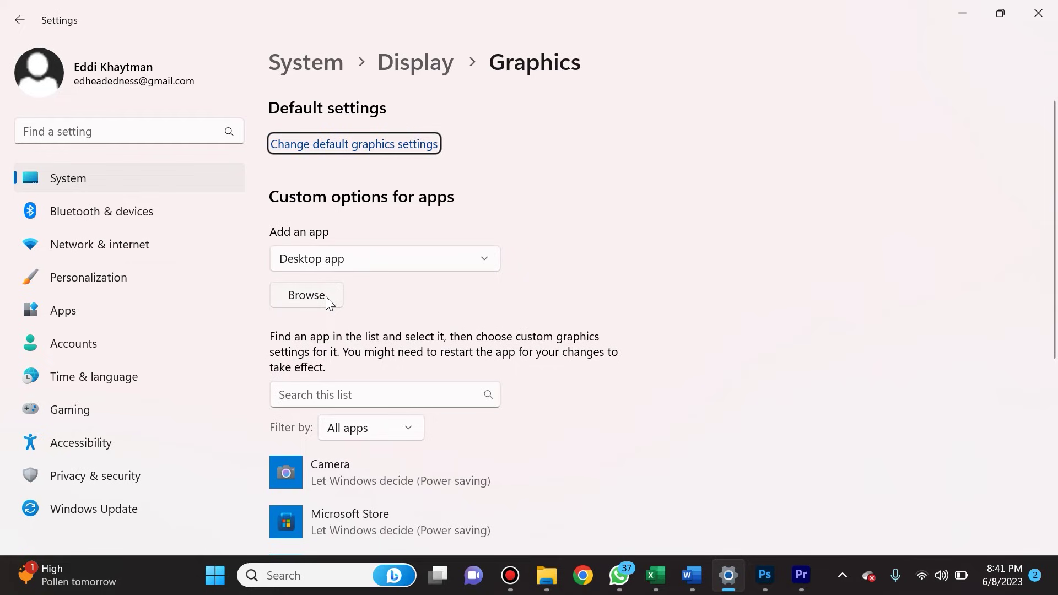
scroll(326, 300, "down", 4)
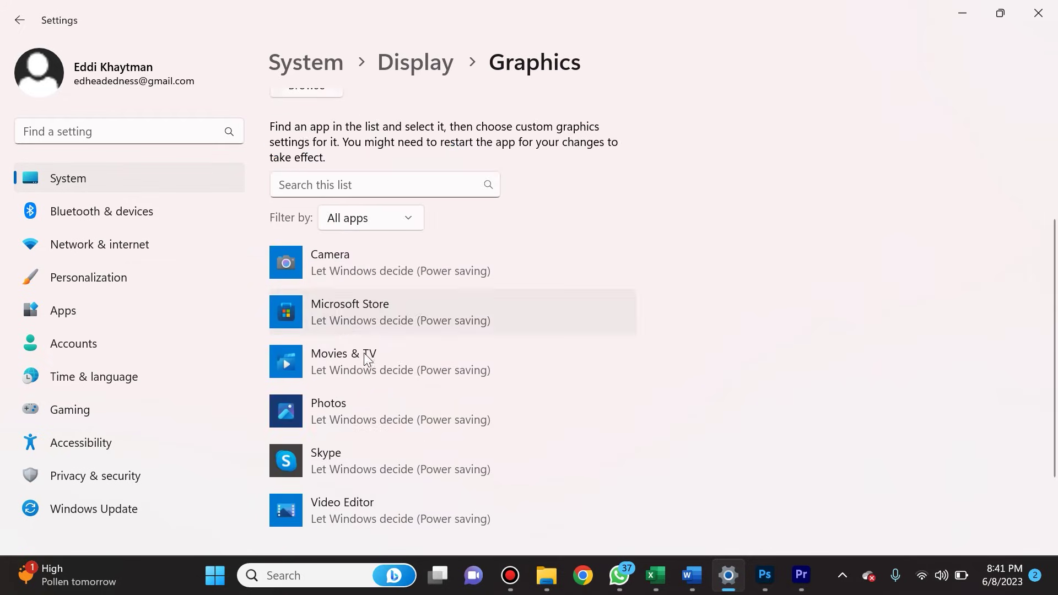
scroll(363, 367, "up", 4)
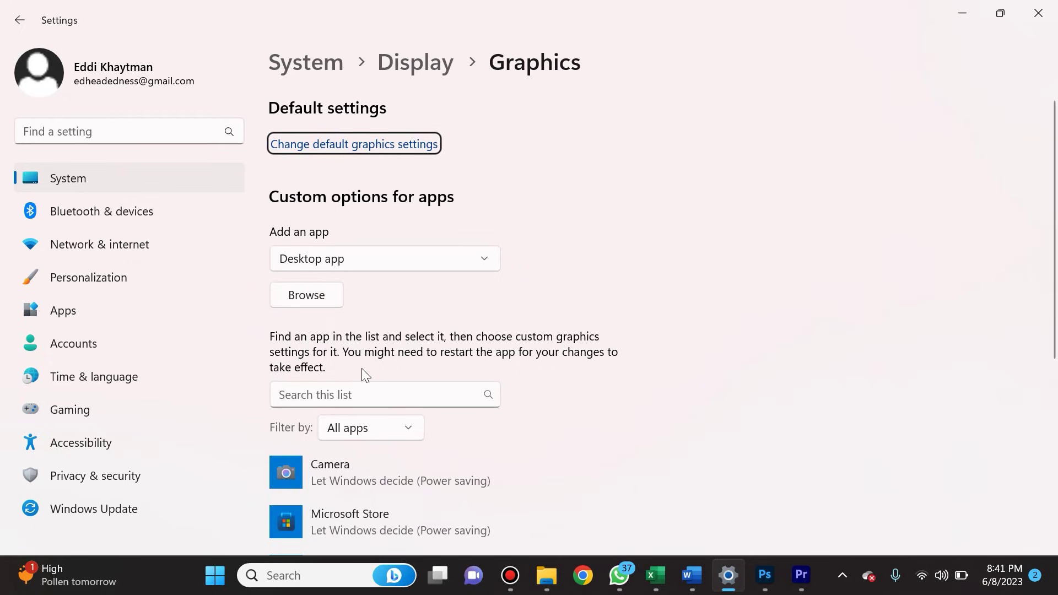
left_click(321, 298)
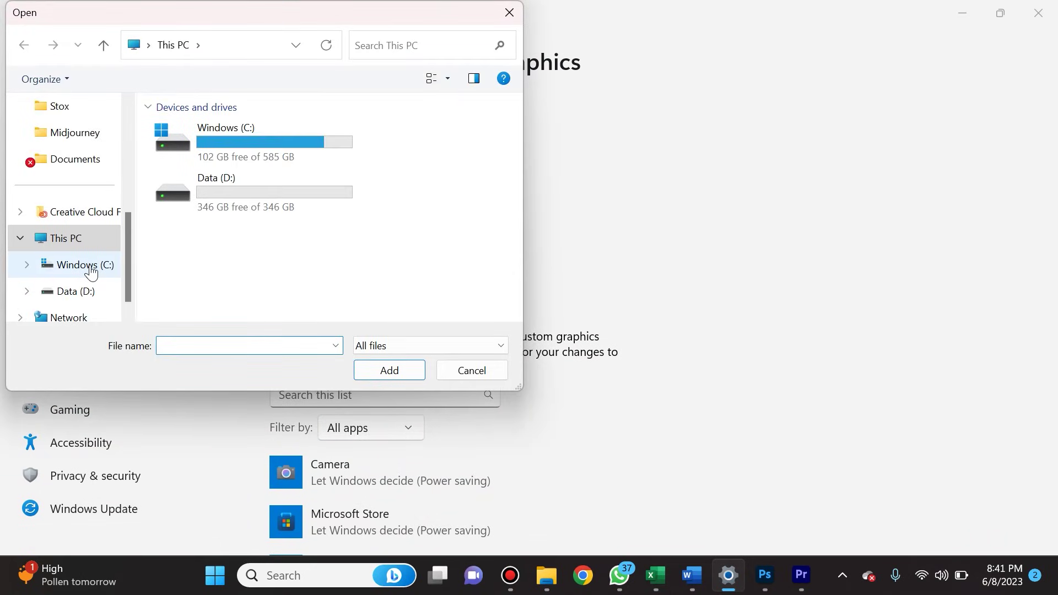
- Navigate to C:\Program Files\Adobe\Adobe Photoshop 2022 and select the Photoshop program file
left_click(91, 273)
double_click(250, 186)
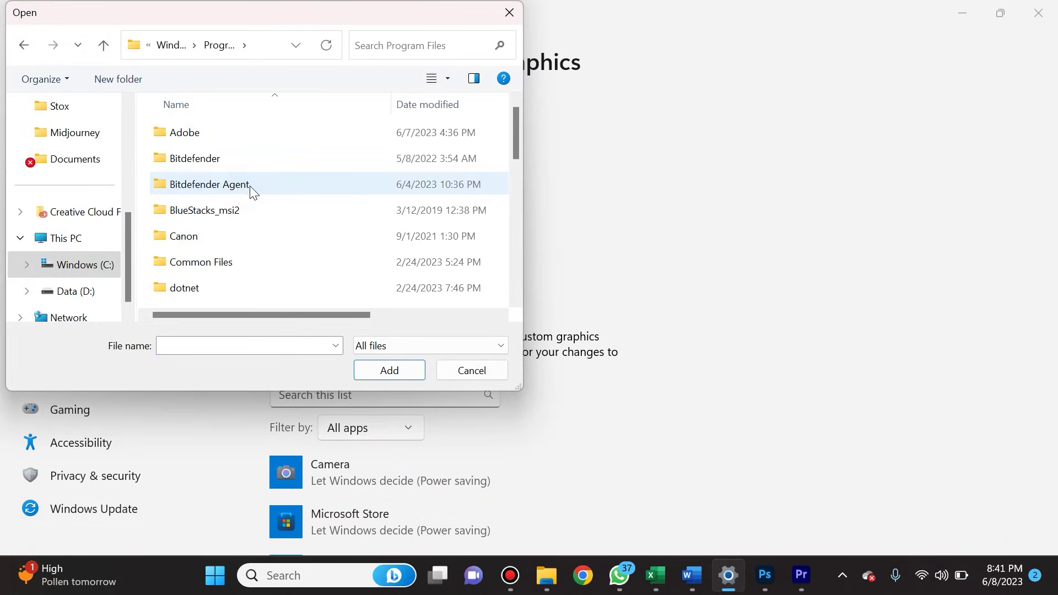
double_click(201, 132)
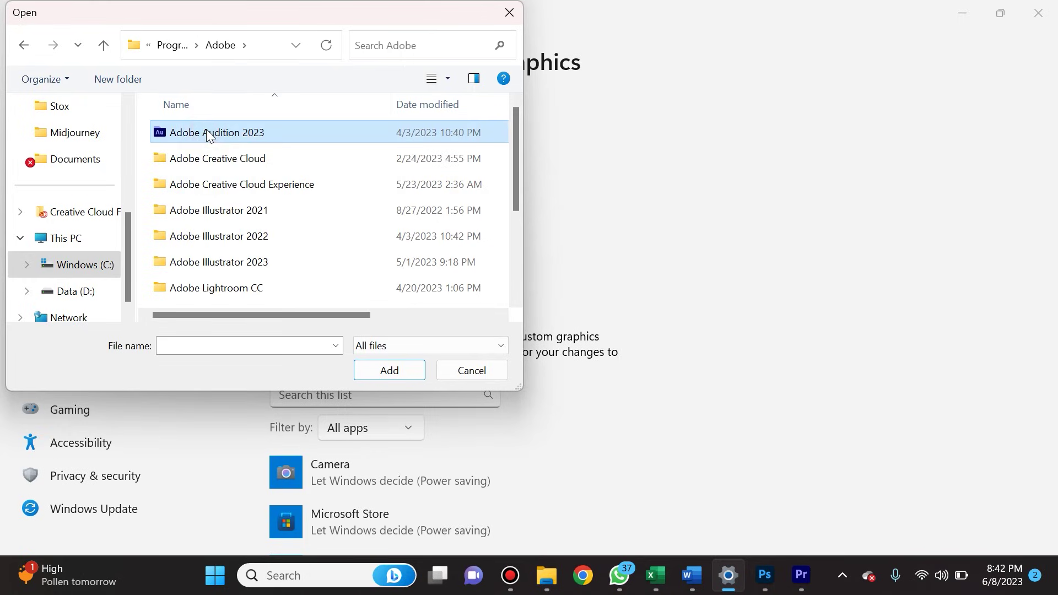
scroll(231, 226, "down", 1)
left_click(232, 226)
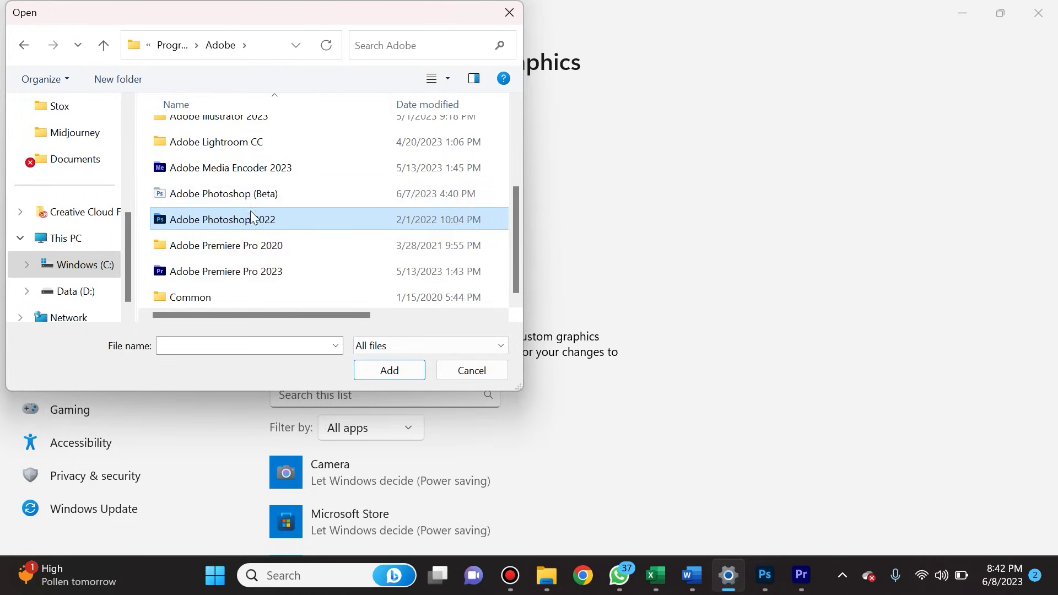
left_click(387, 376)
left_click(405, 294)
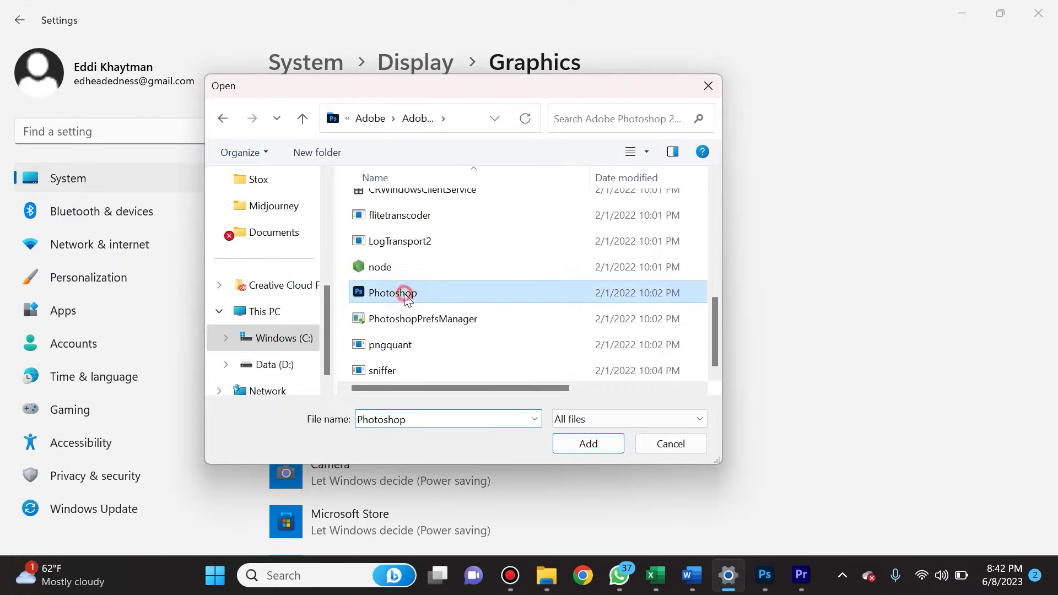
- Add Photoshop and save its graphics preference as High performance (NVIDIA GeForce RTX 2070)
left_click(589, 444)
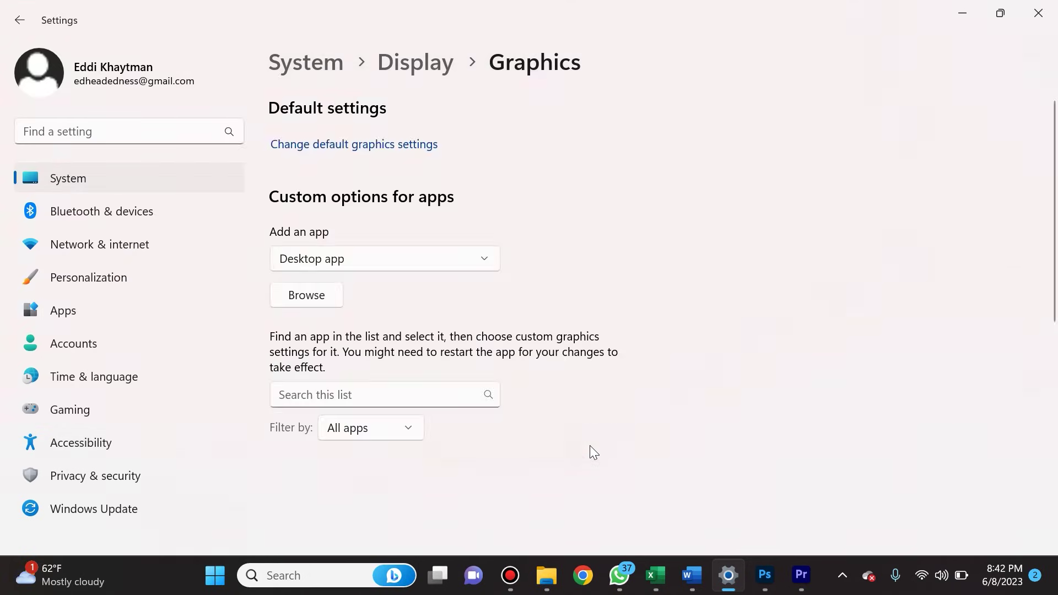
scroll(693, 354, "up", 3)
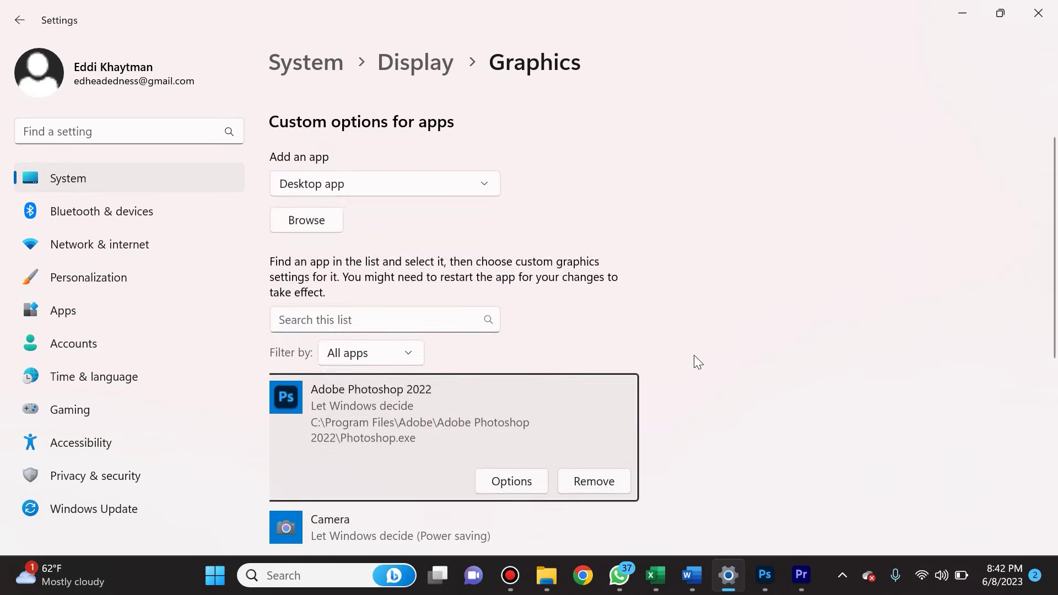
scroll(586, 361, "down", 2)
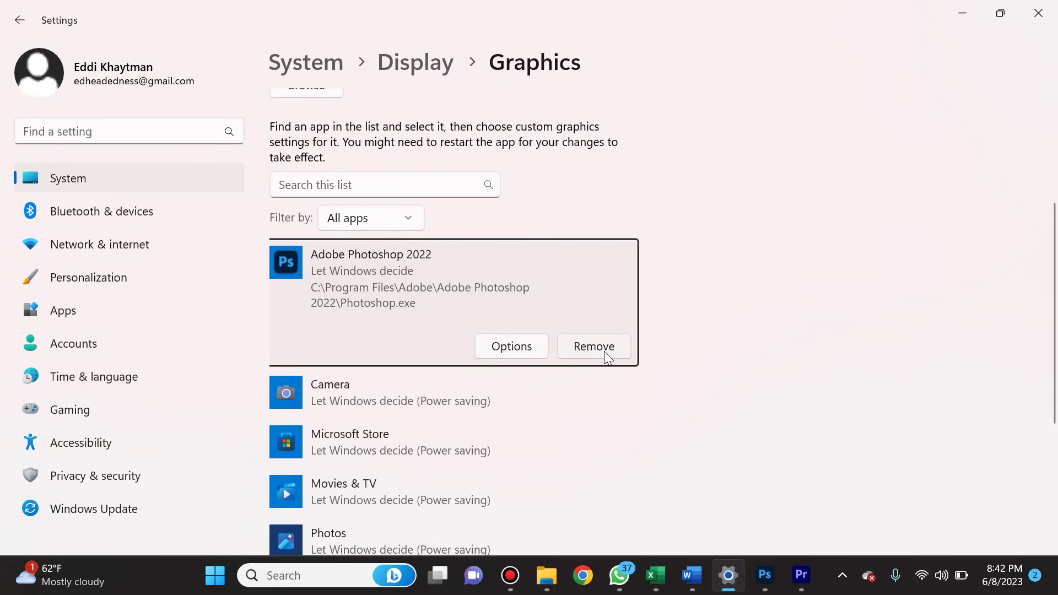
left_click(499, 353)
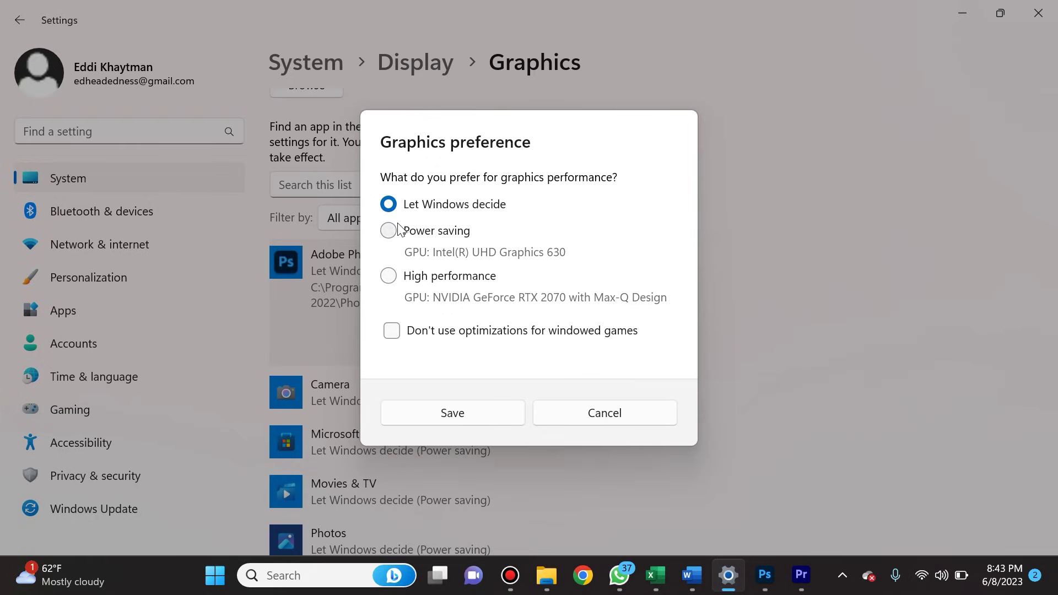
left_click(391, 277)
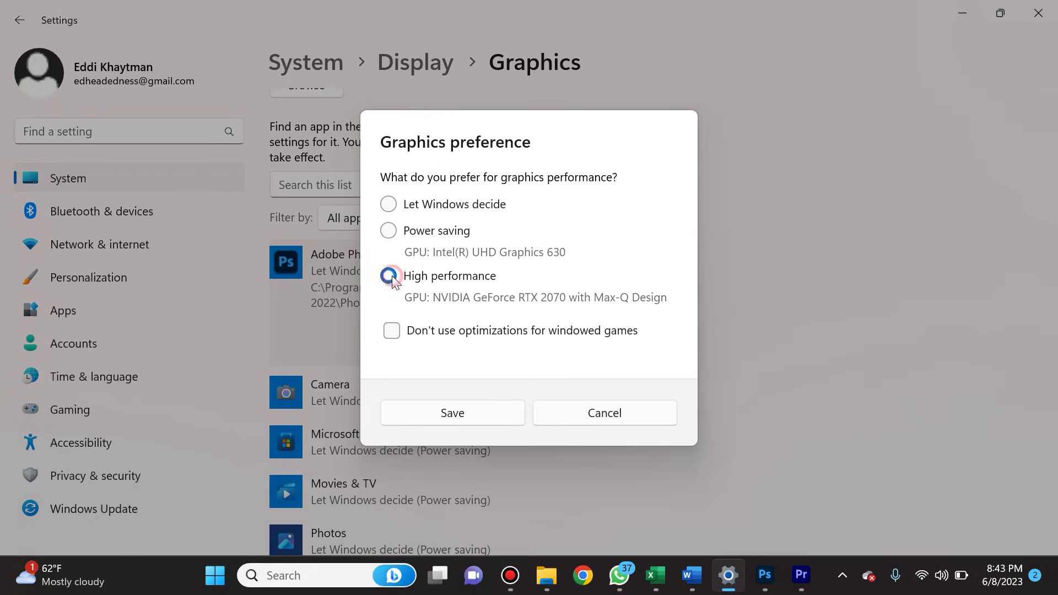
left_click(470, 419)
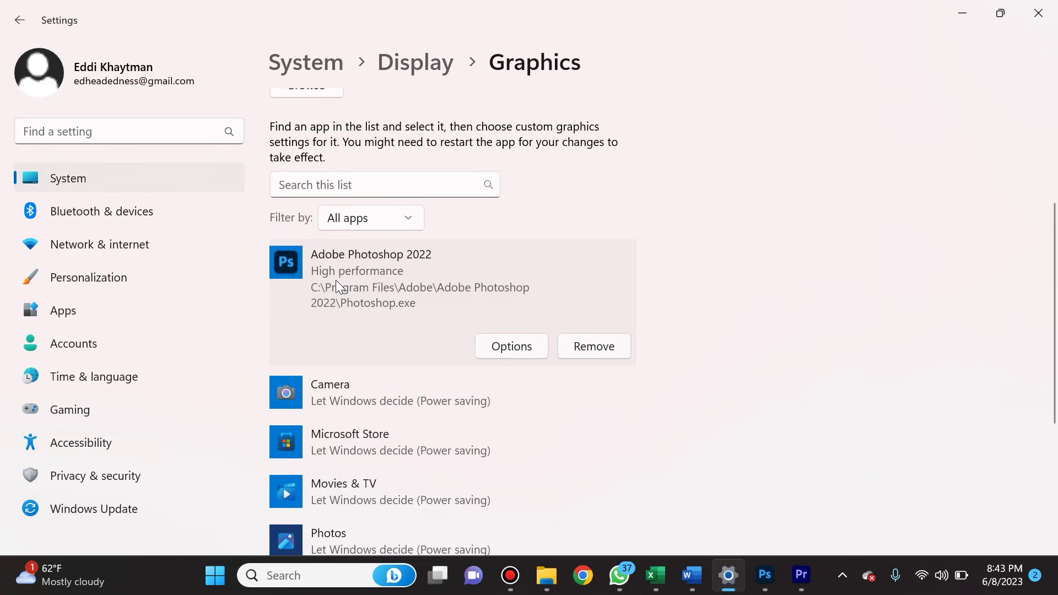